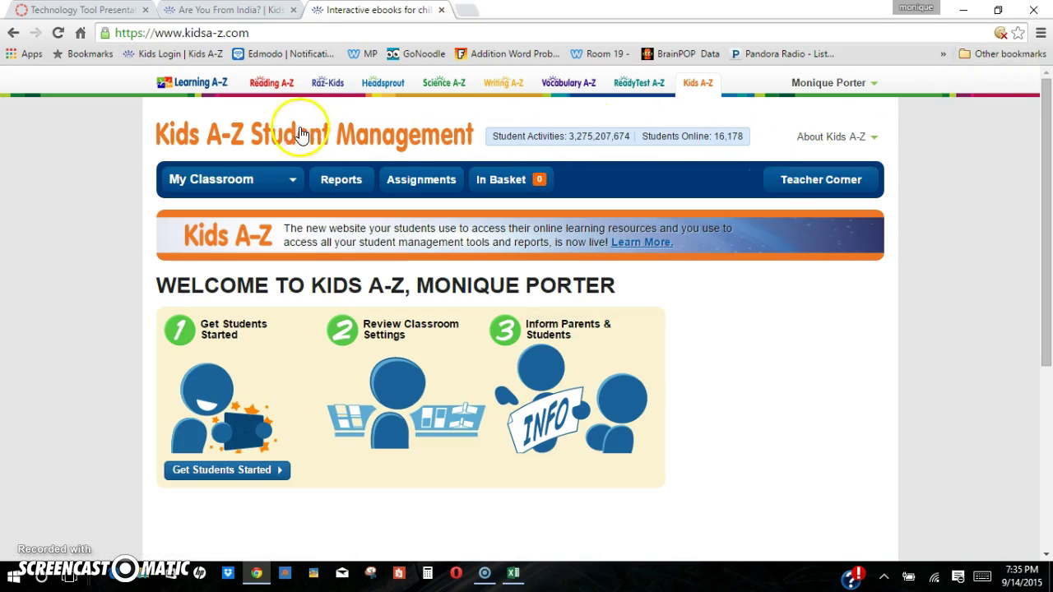
- Open the Class Roster from My Classroom, showing 1 of 36 possible students rostered
click(254, 183)
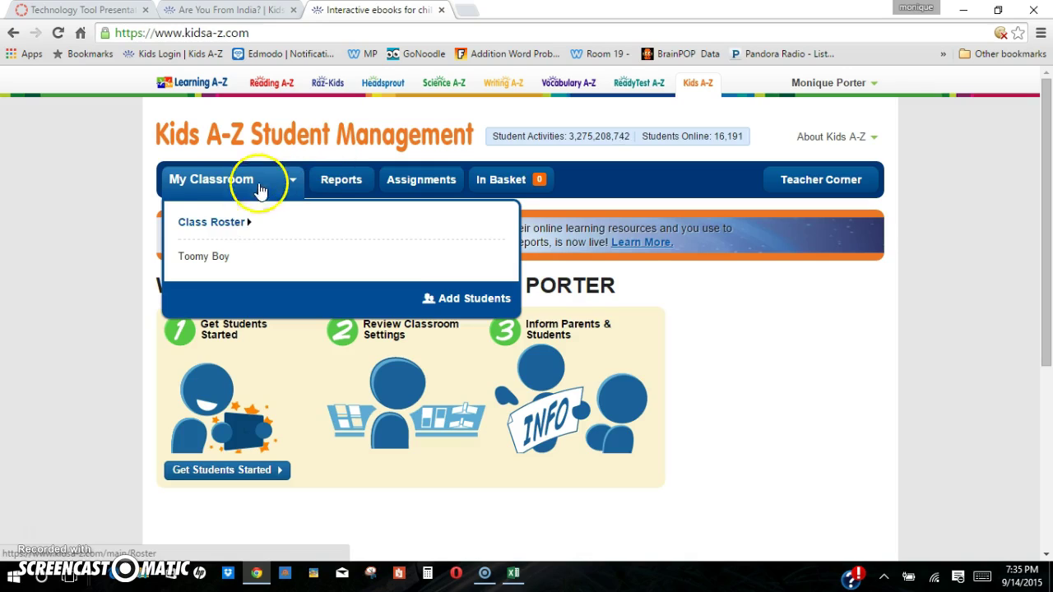
click(736, 335)
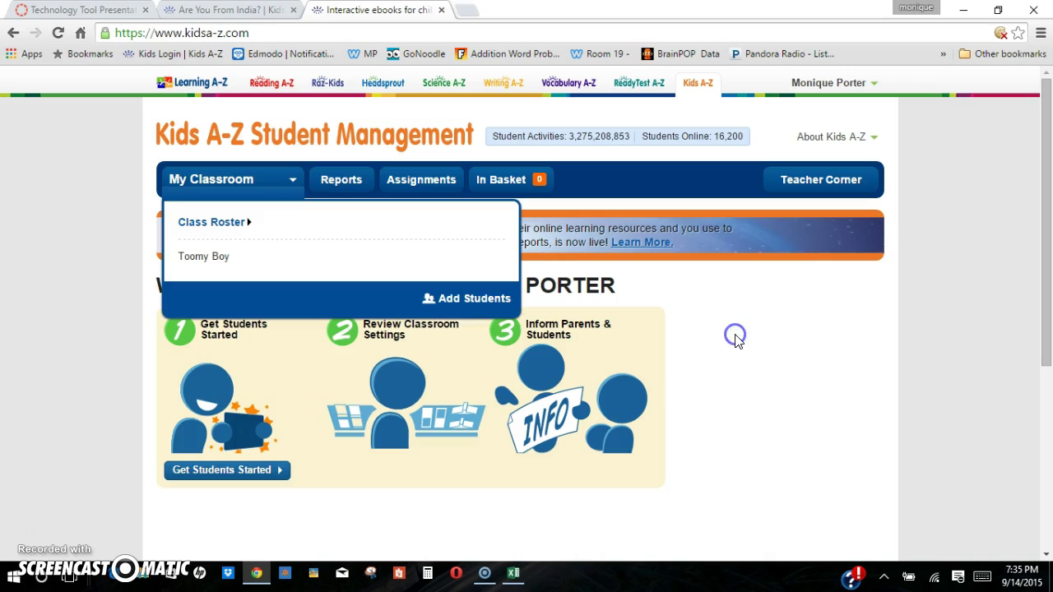
click(293, 183)
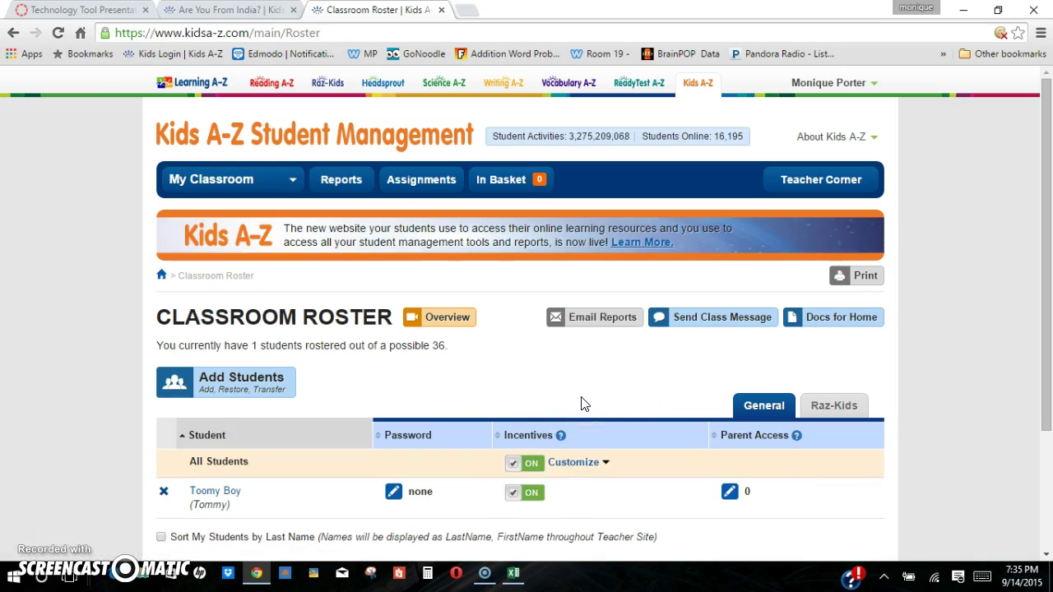
scroll(983, 458, down, 3)
- Bring up the Send Class Message popup with recording, 250-character text and bonus stars
scroll(991, 395, up, 2)
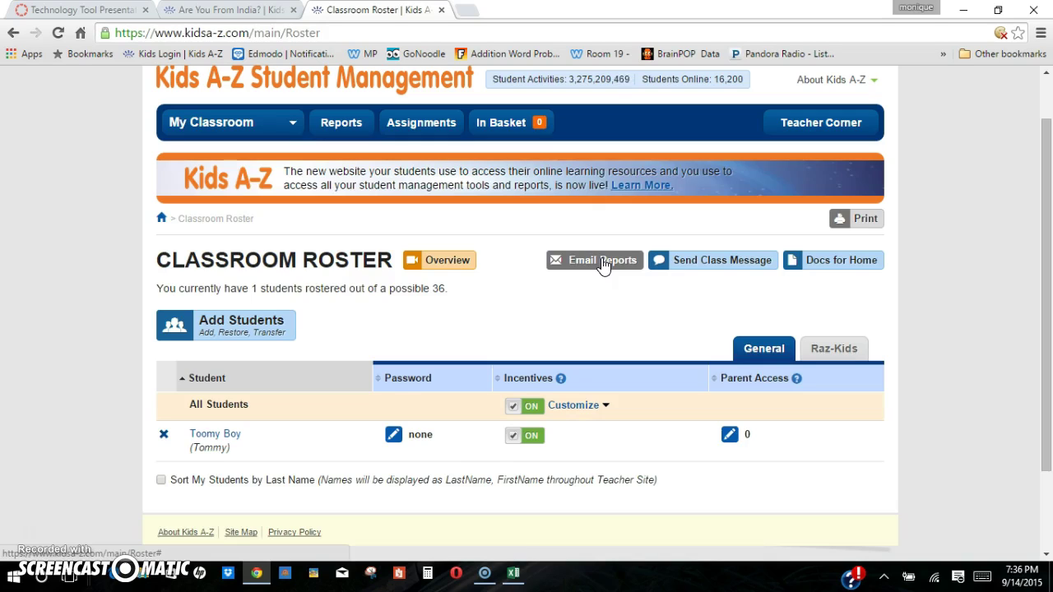
click(679, 266)
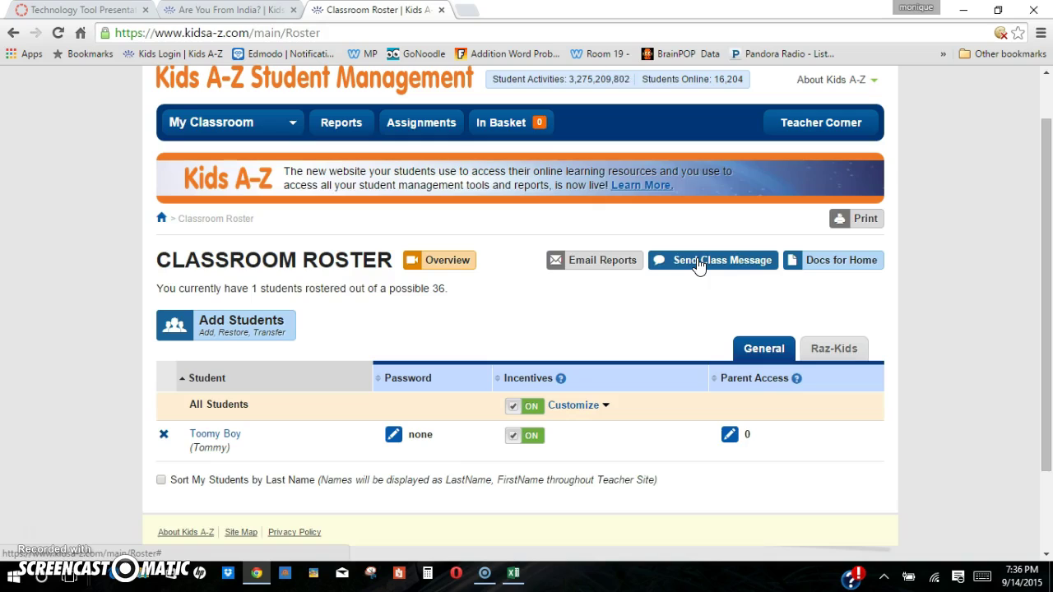
click(716, 264)
click(716, 263)
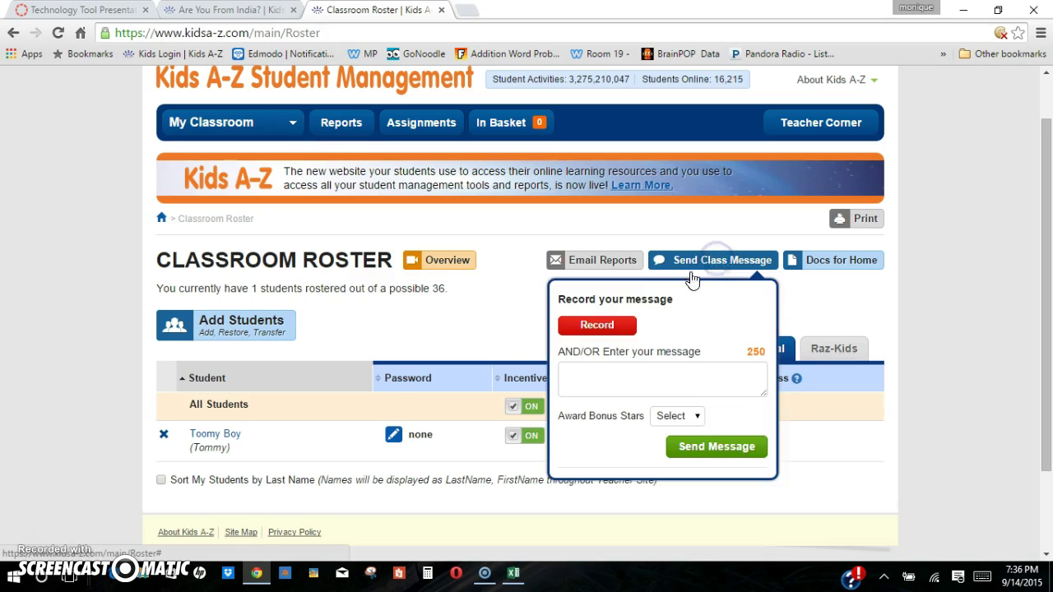
- Close the class message popup and show Docs for Home with login cards and nine-language parent letters
click(658, 374)
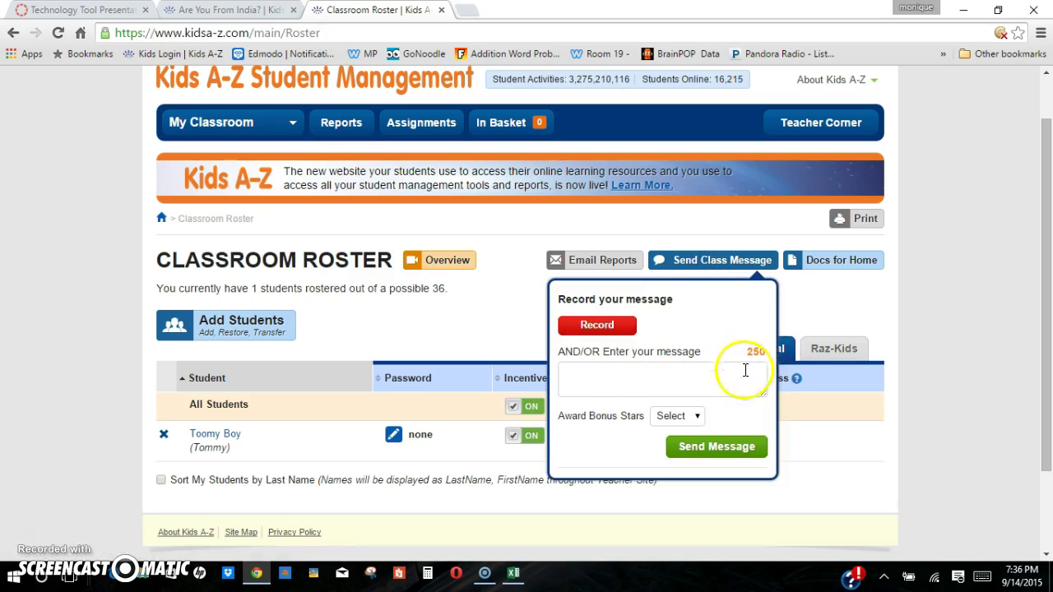
click(811, 290)
click(839, 263)
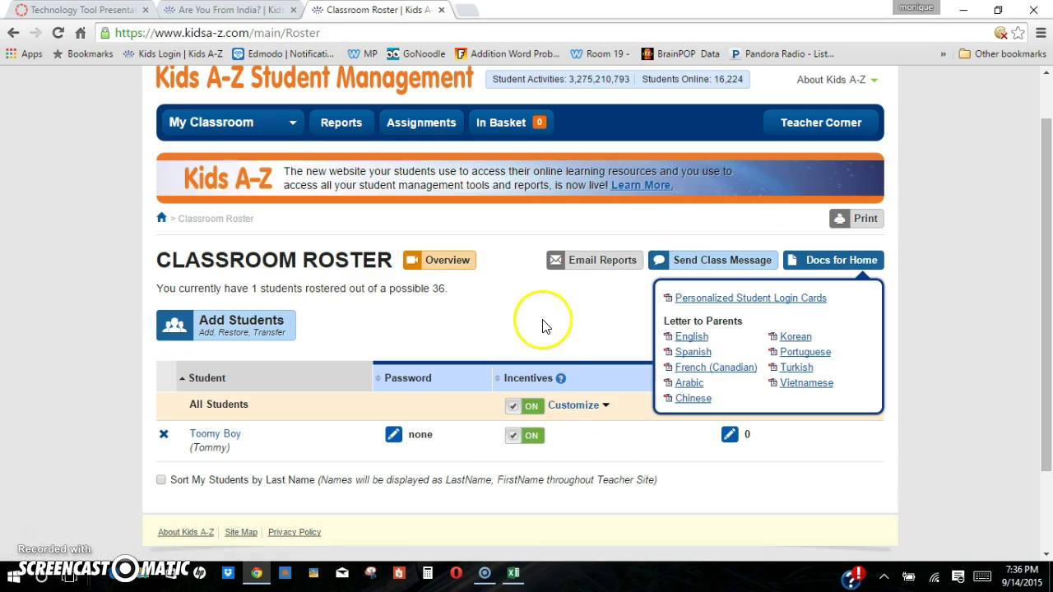
- Dismiss Docs for Home and reload the Classroom Roster through the My Classroom menu
click(522, 322)
click(482, 339)
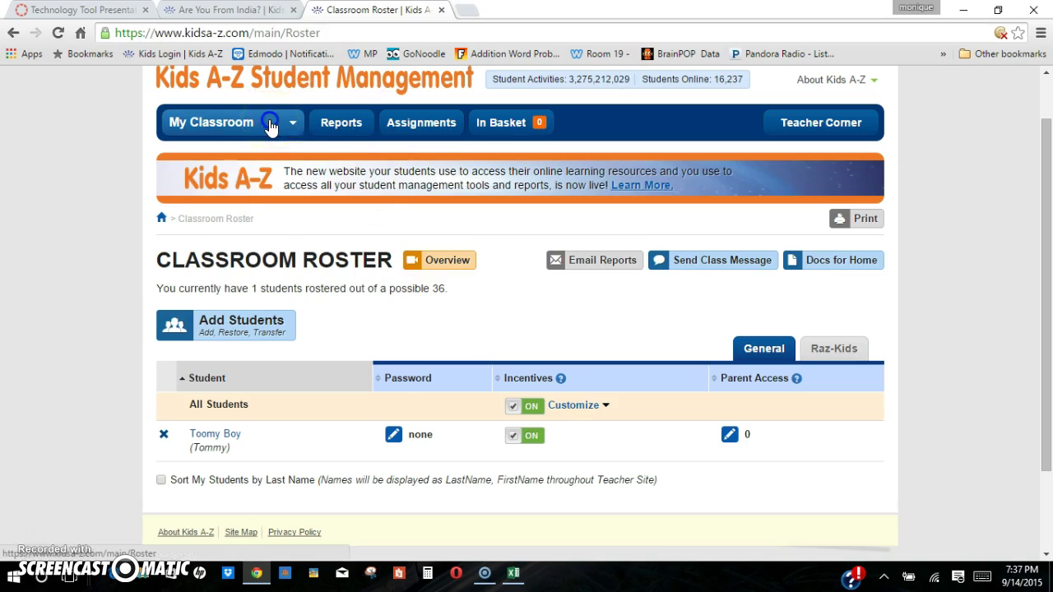
click(272, 125)
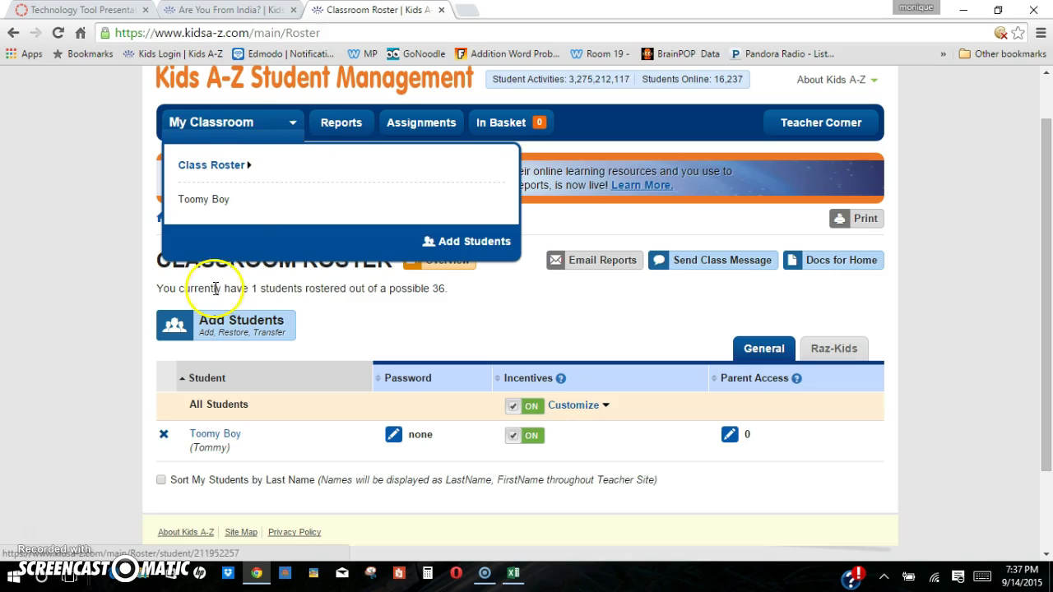
click(423, 332)
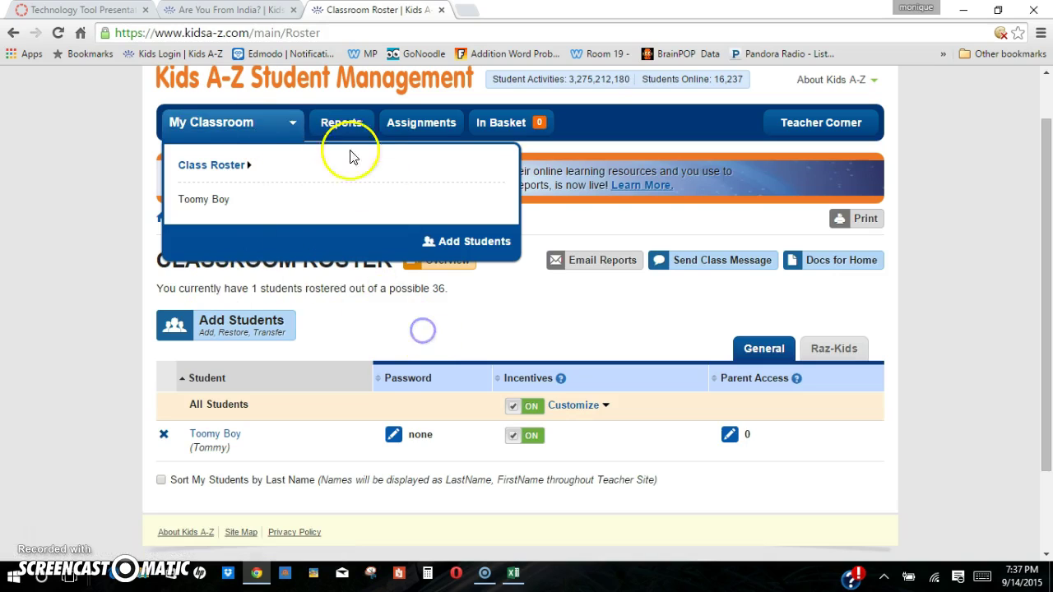
click(278, 127)
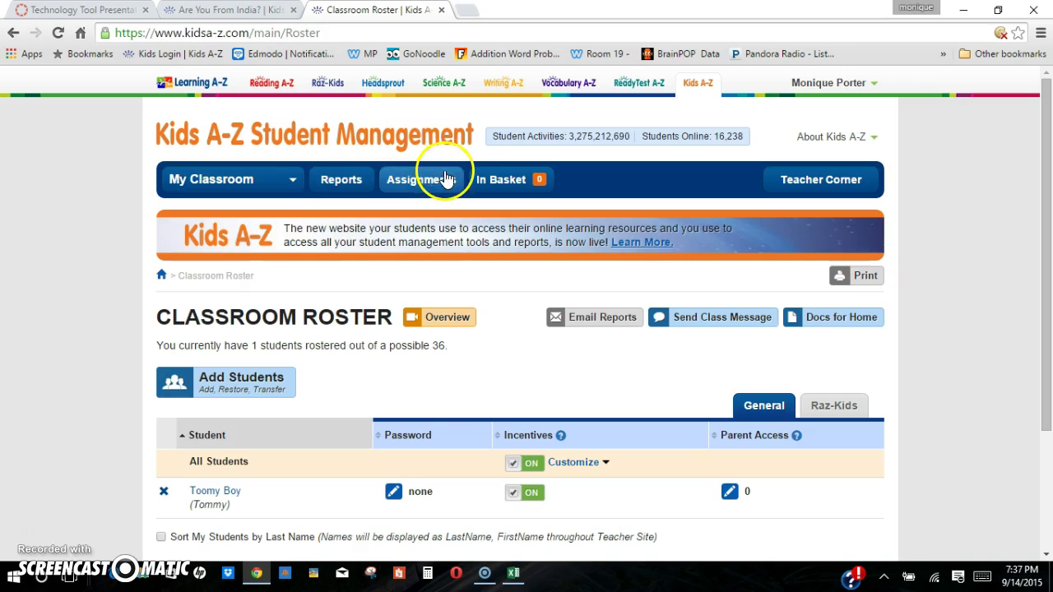
- Review the Assignments page showing reading level F and a Running Record assessment
click(445, 180)
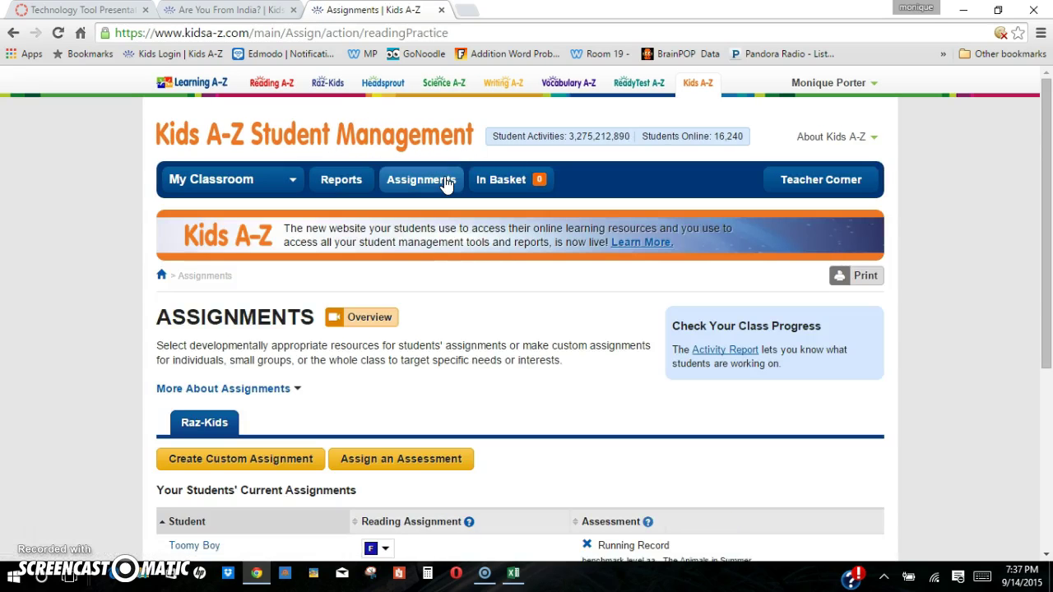
scroll(978, 442, down, 3)
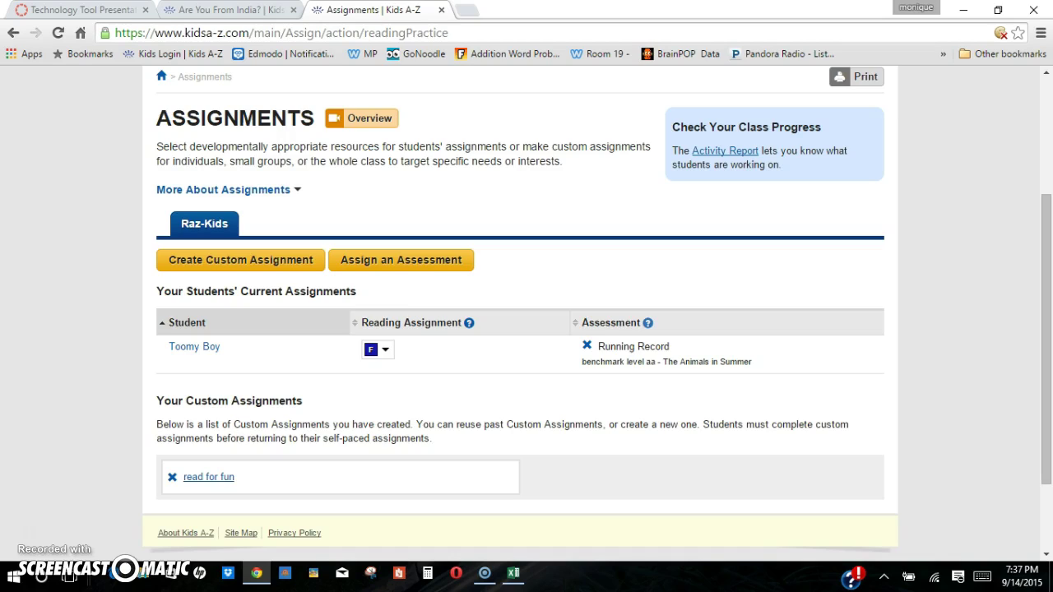
scroll(976, 331, up, 3)
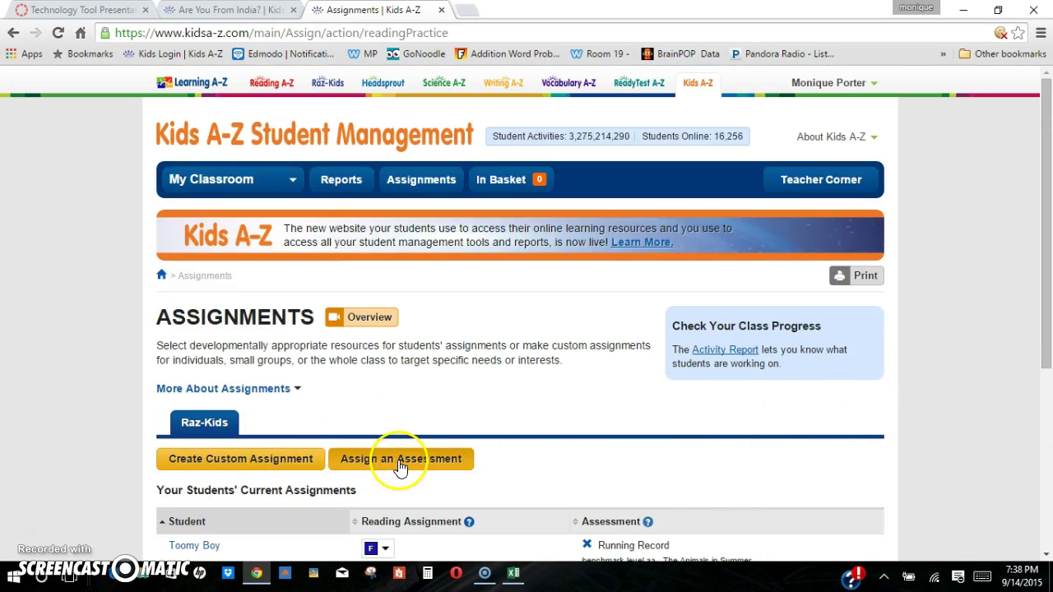
click(400, 461)
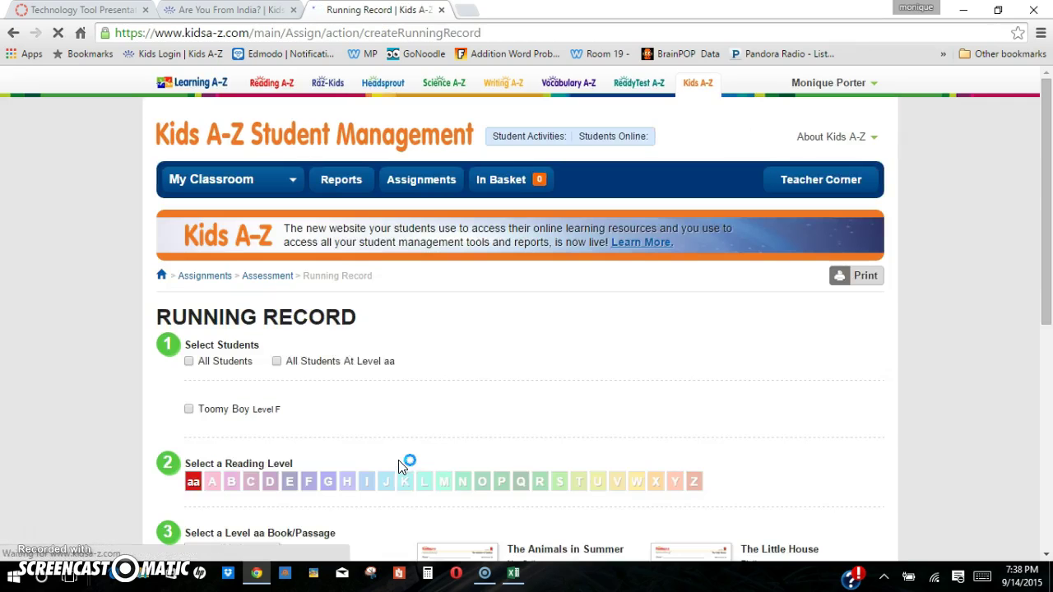
- Scroll through the Running Record assessment setup, then go to the Classroom Reports page
scroll(1006, 273, down, 5)
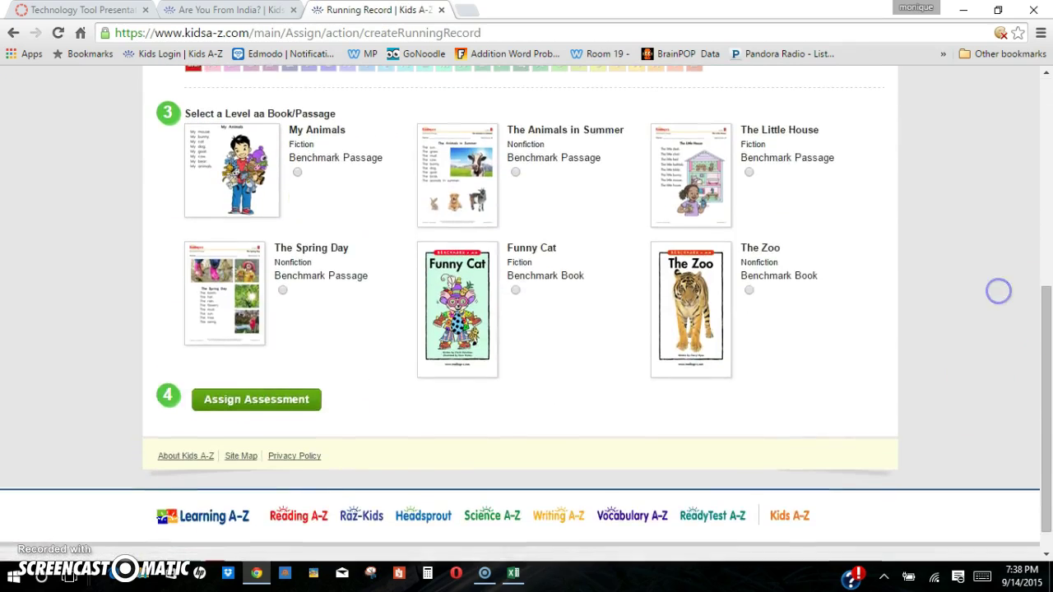
scroll(976, 381, up, 1)
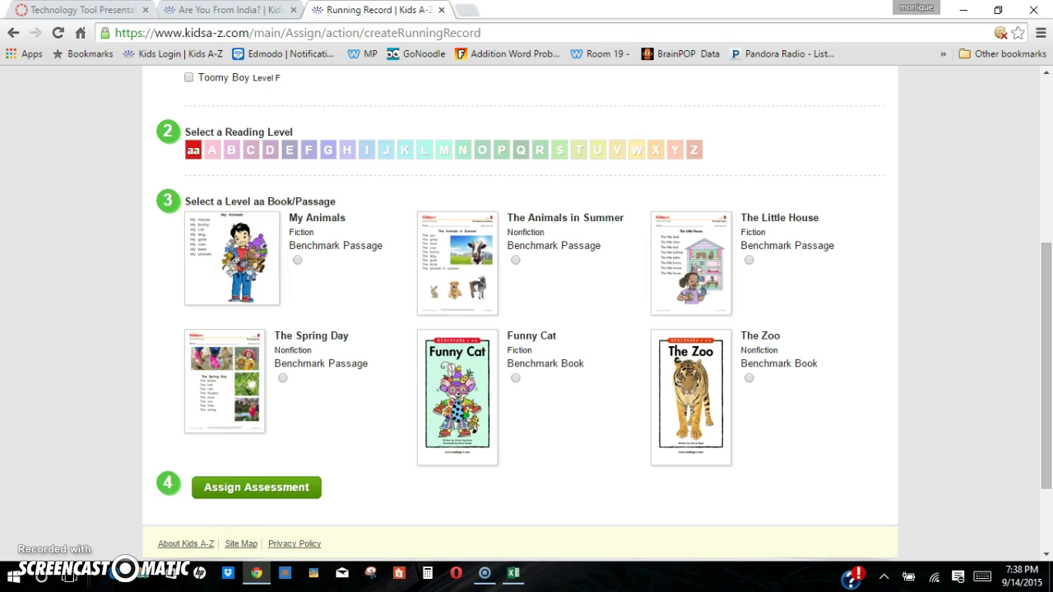
scroll(987, 468, up, 4)
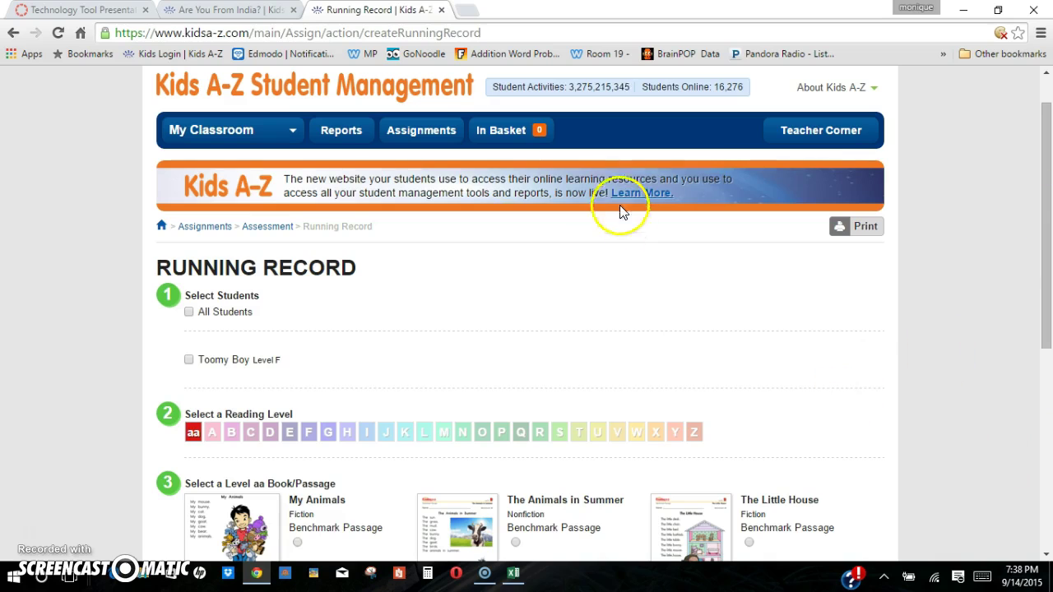
click(340, 130)
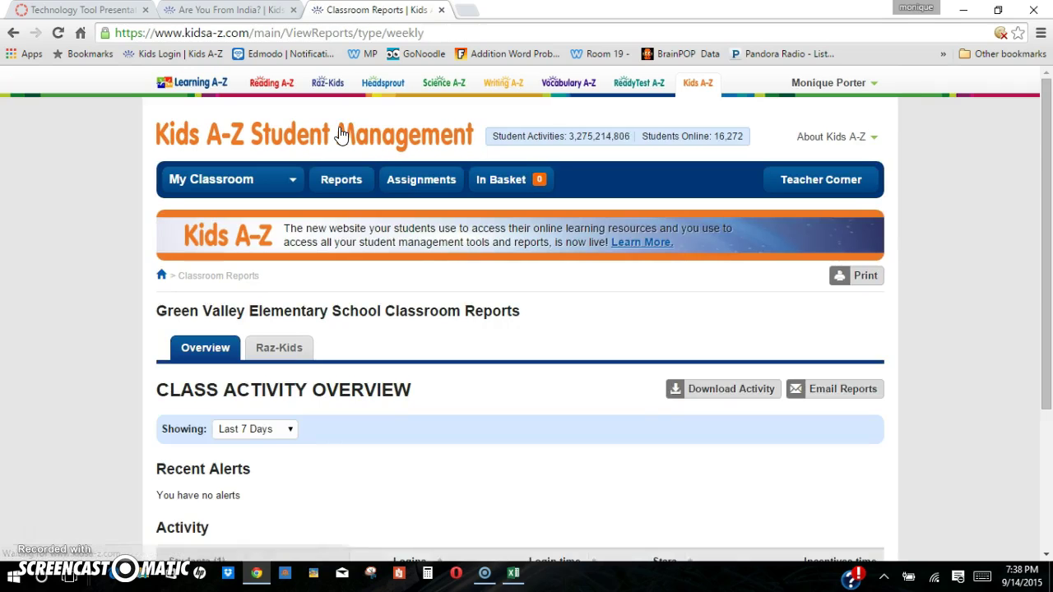
- View the Raz-Kids Class Activity Report: 2 listens, 2 reads, 1 recording, 2% progress
scroll(987, 322, down, 3)
scroll(987, 322, up, 3)
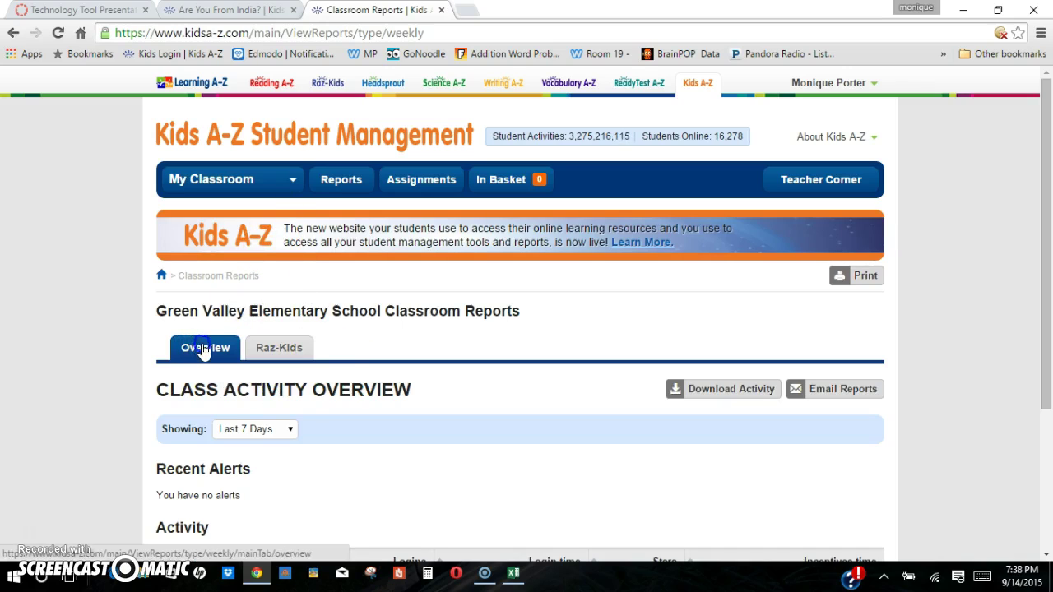
click(264, 350)
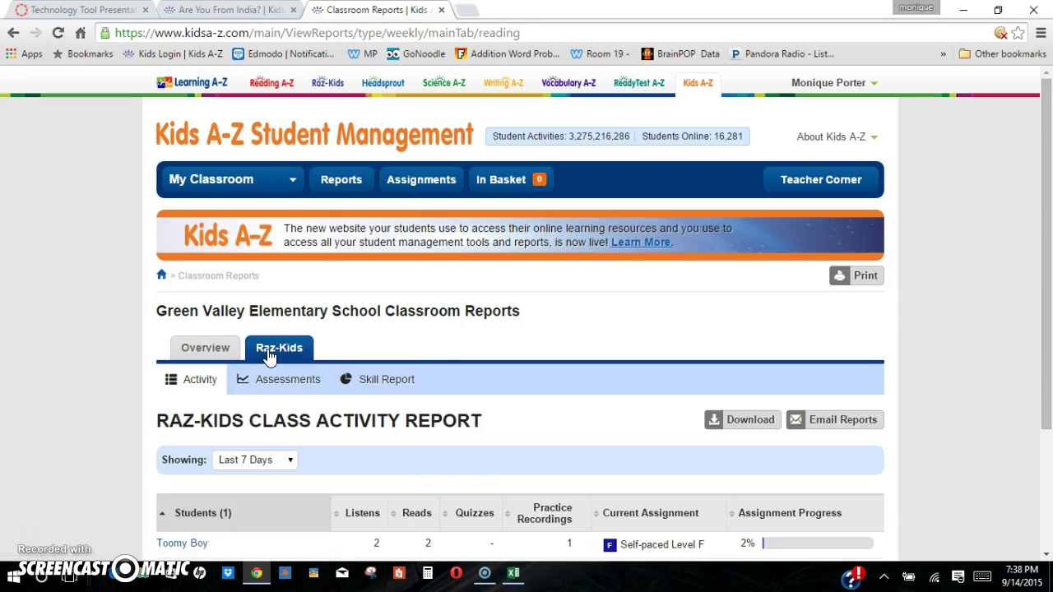
scroll(961, 266, down, 2)
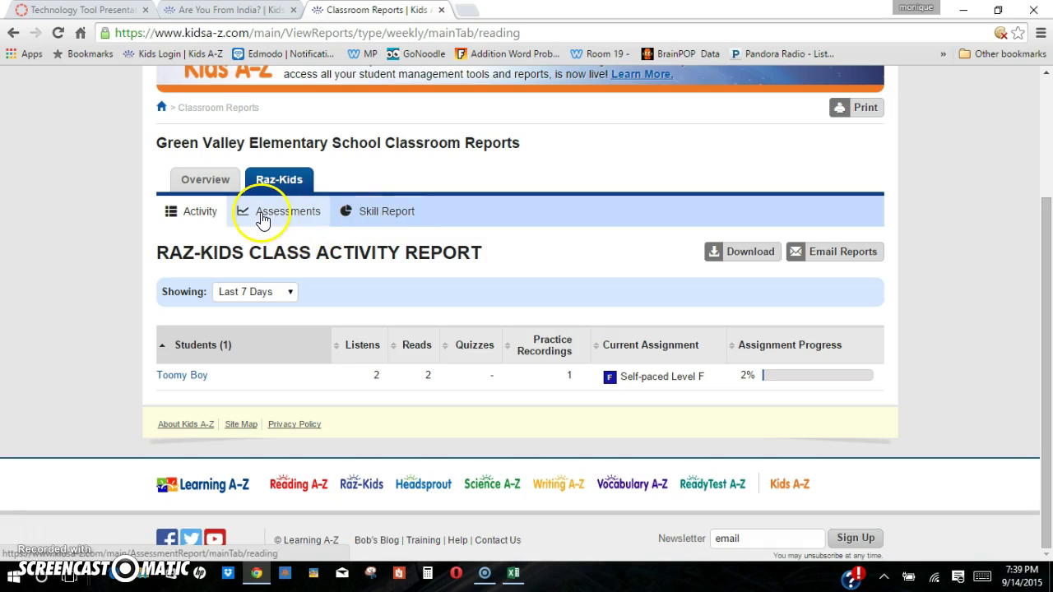
scroll(974, 198, up, 3)
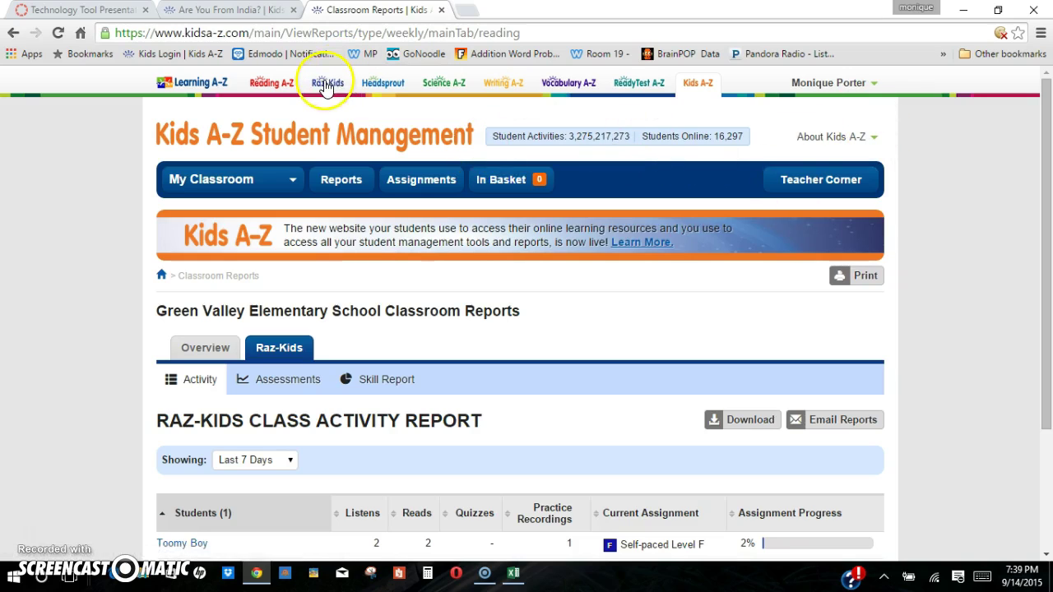
click(327, 86)
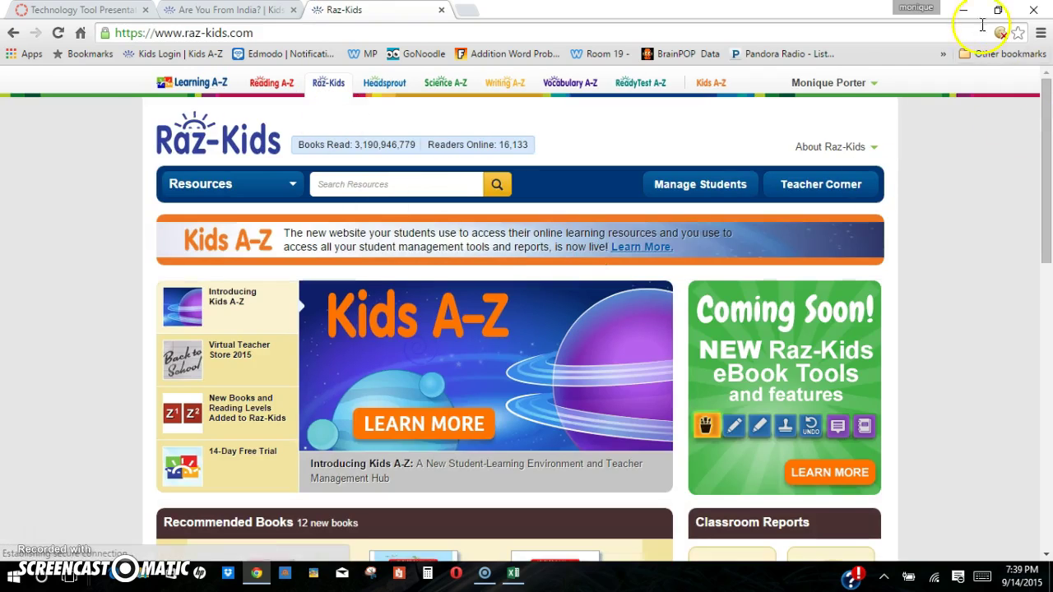
- Go through the teacher account menu to the student login page and sign in as the student
click(868, 82)
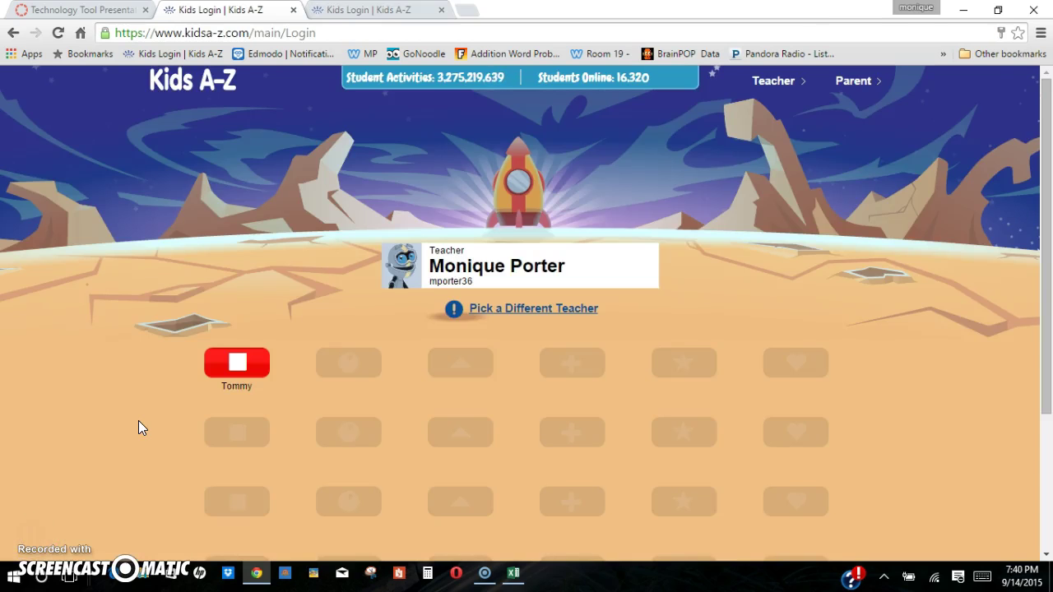
click(189, 390)
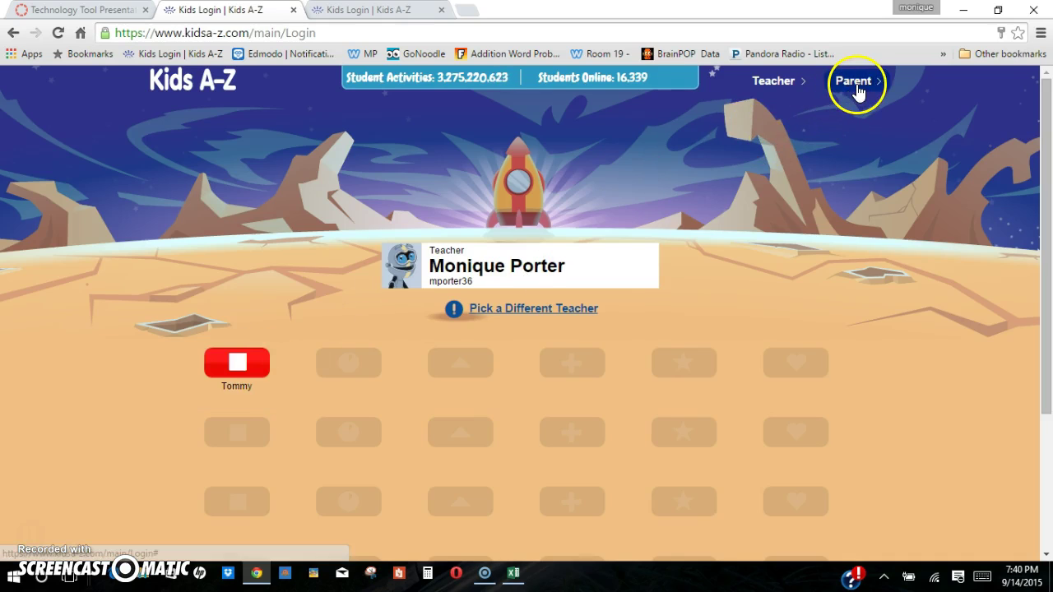
click(253, 365)
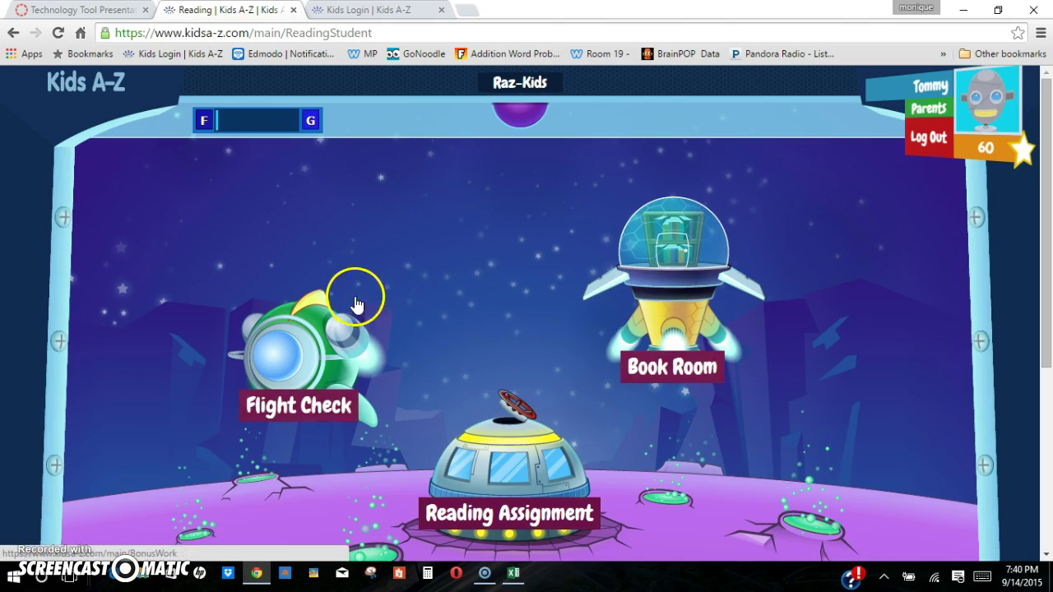
- Look over the student's home scene and select the Flight Check area
scroll(377, 319, down, 2)
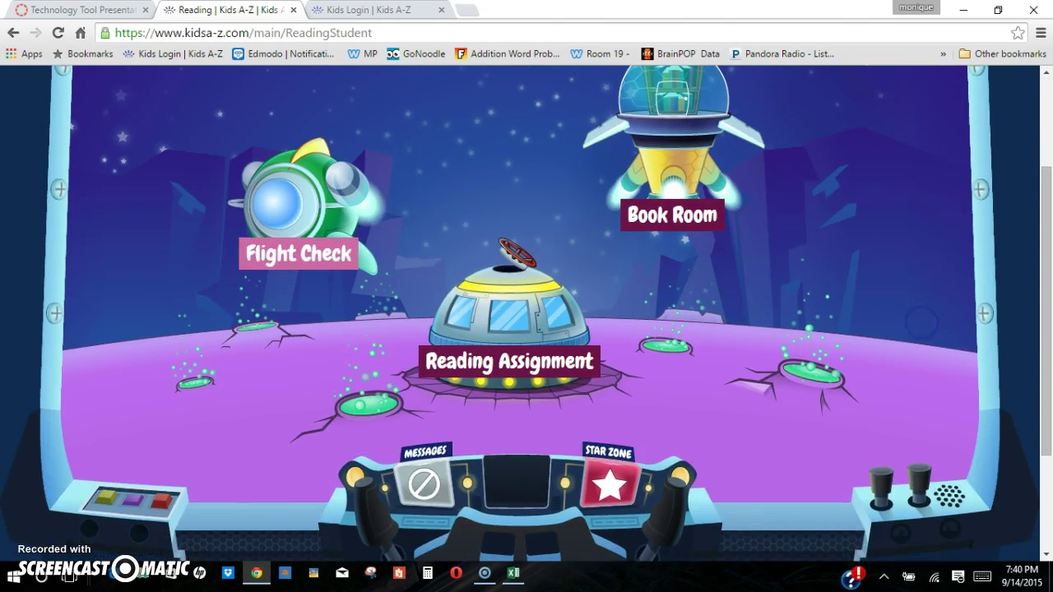
scroll(921, 322, up, 1)
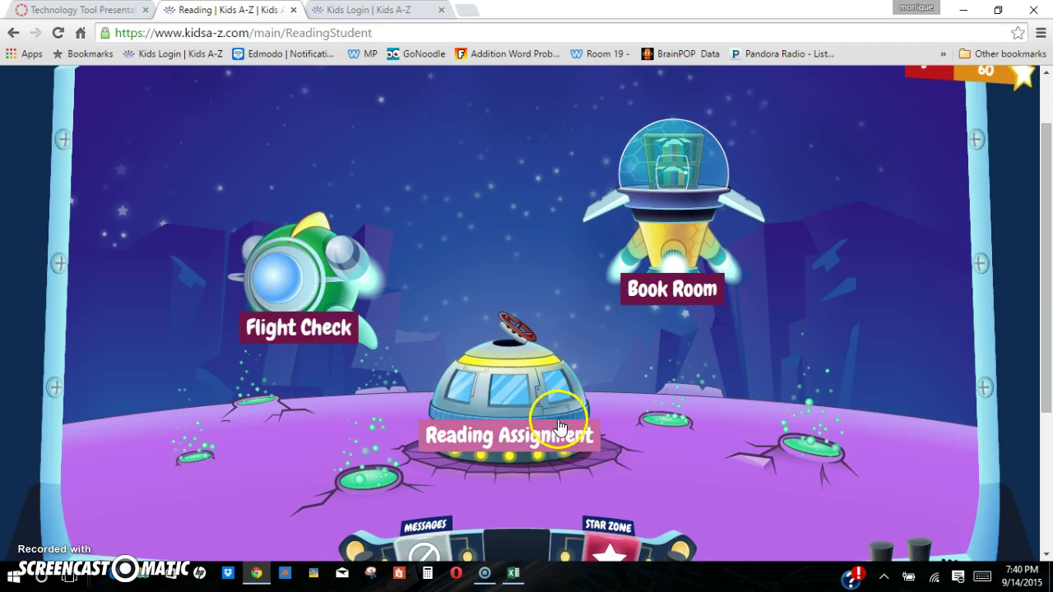
click(334, 307)
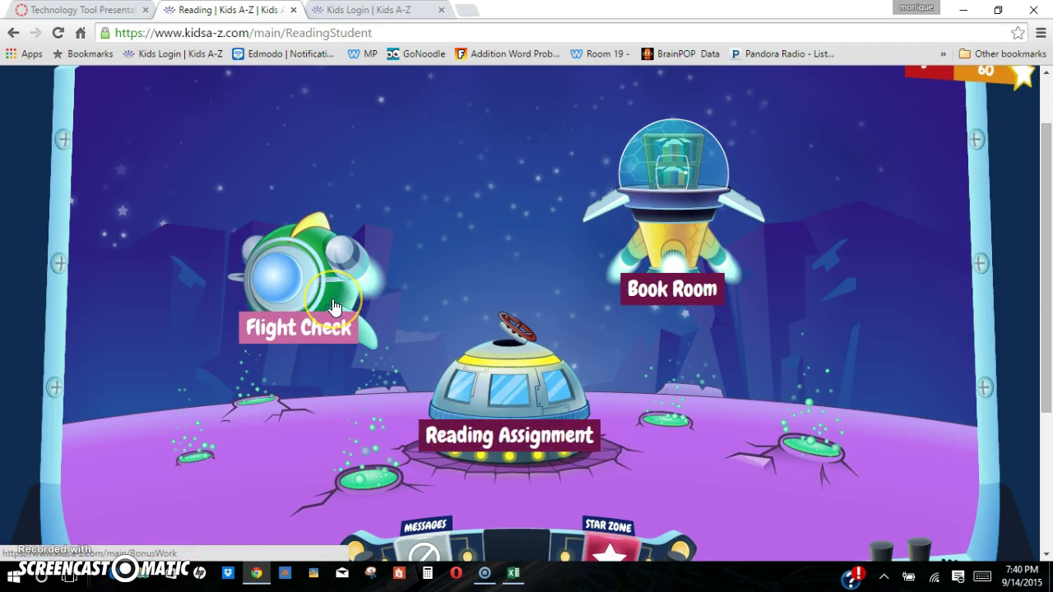
click(317, 286)
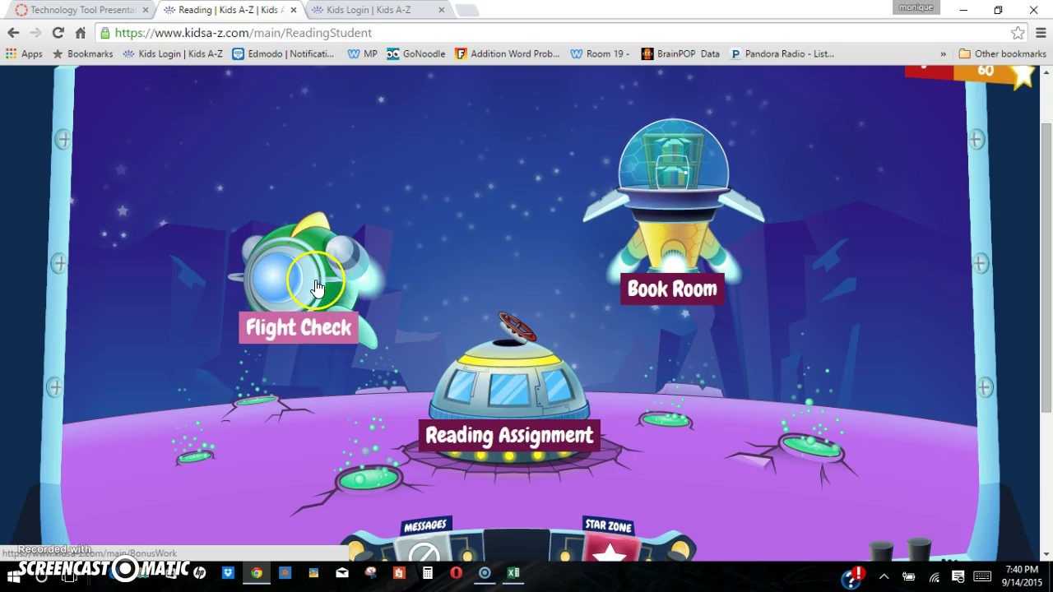
- Enter the Book Room showing level F leveled books like Changing Seasons
click(670, 177)
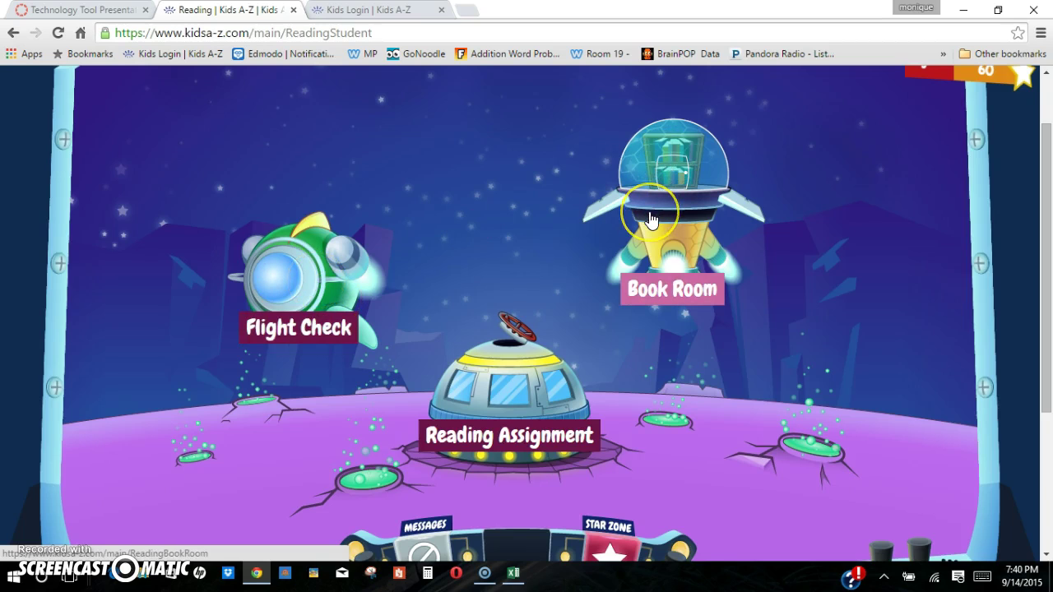
click(720, 271)
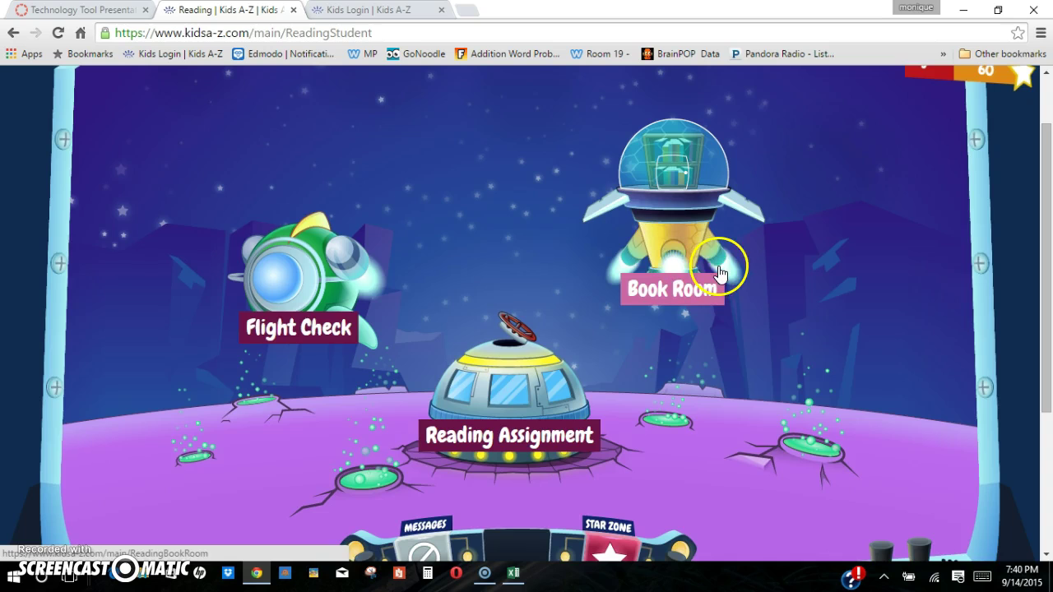
scroll(720, 271, down, 2)
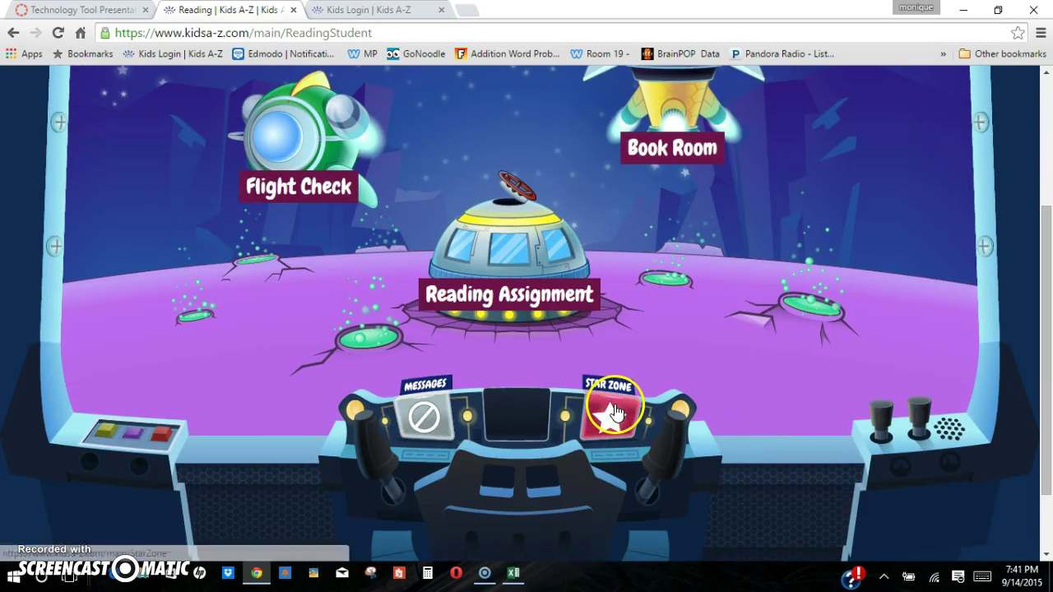
click(675, 121)
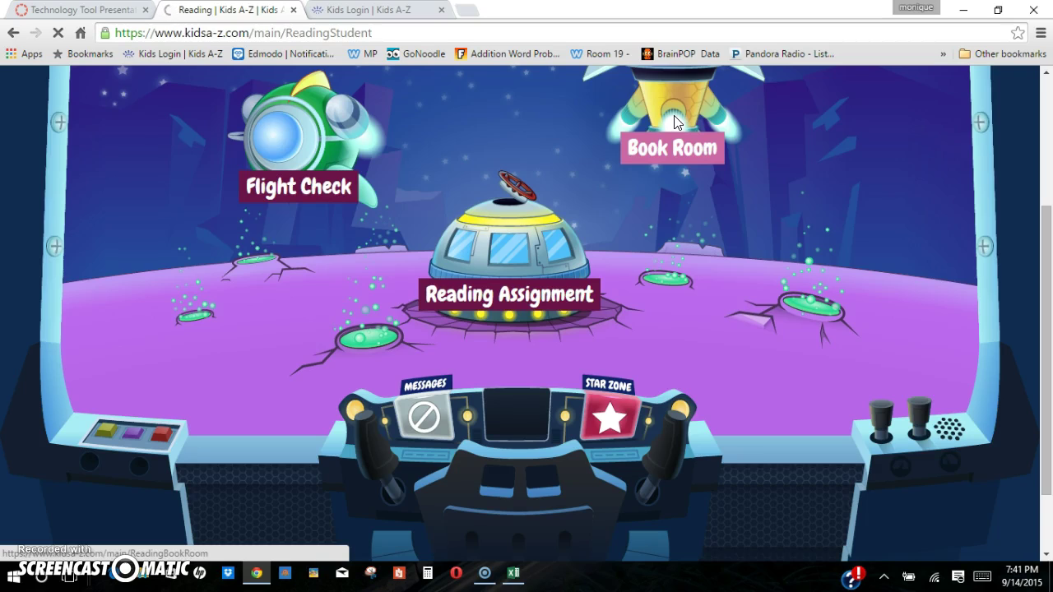
click(674, 122)
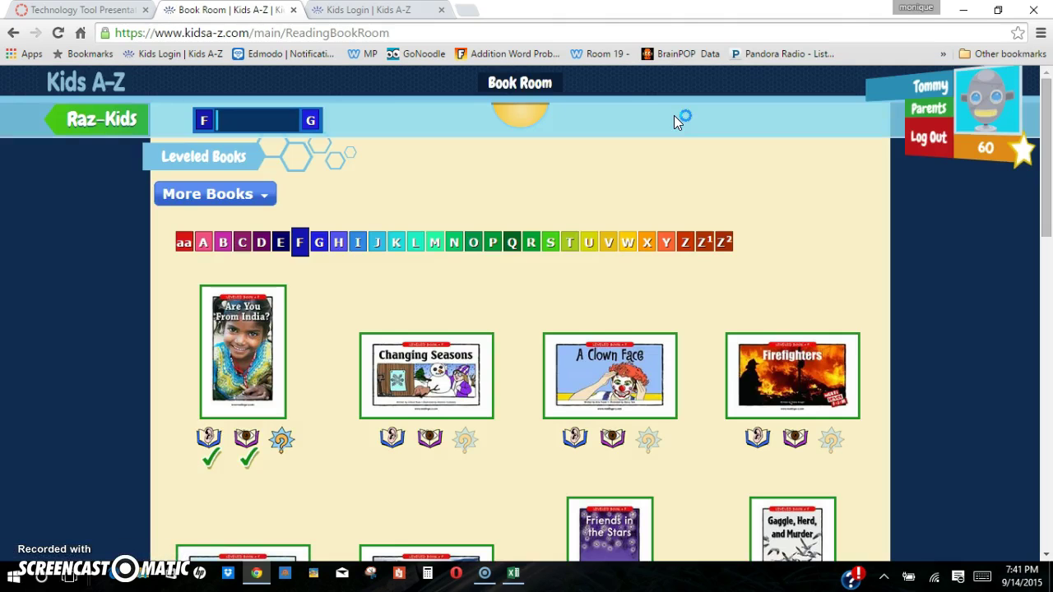
- Check the student's star points and scroll through the level F Leveled Books list
click(985, 169)
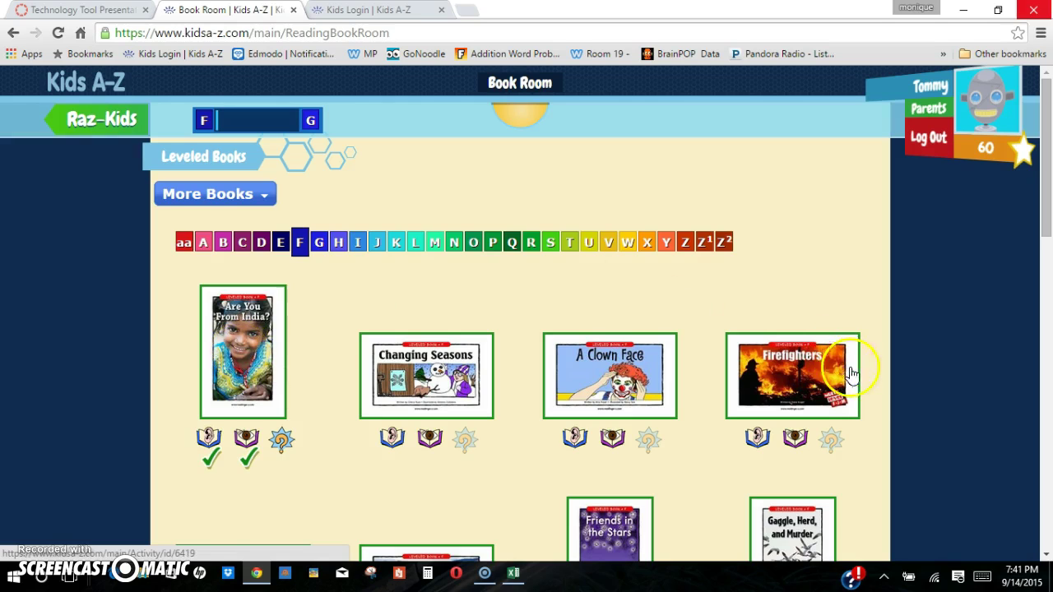
click(934, 382)
scroll(934, 382, down, 9)
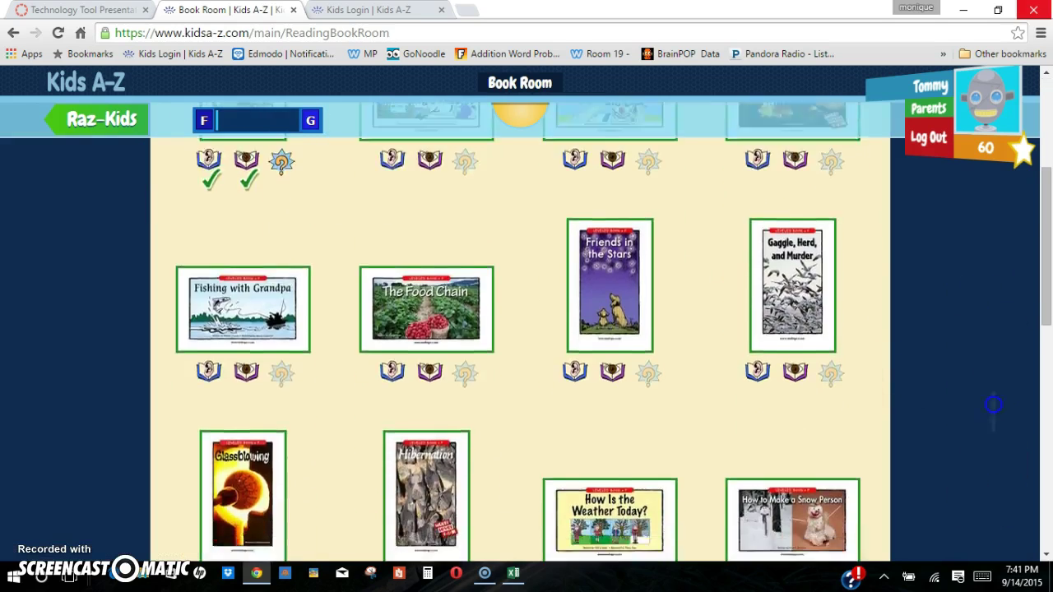
scroll(974, 354, down, 3)
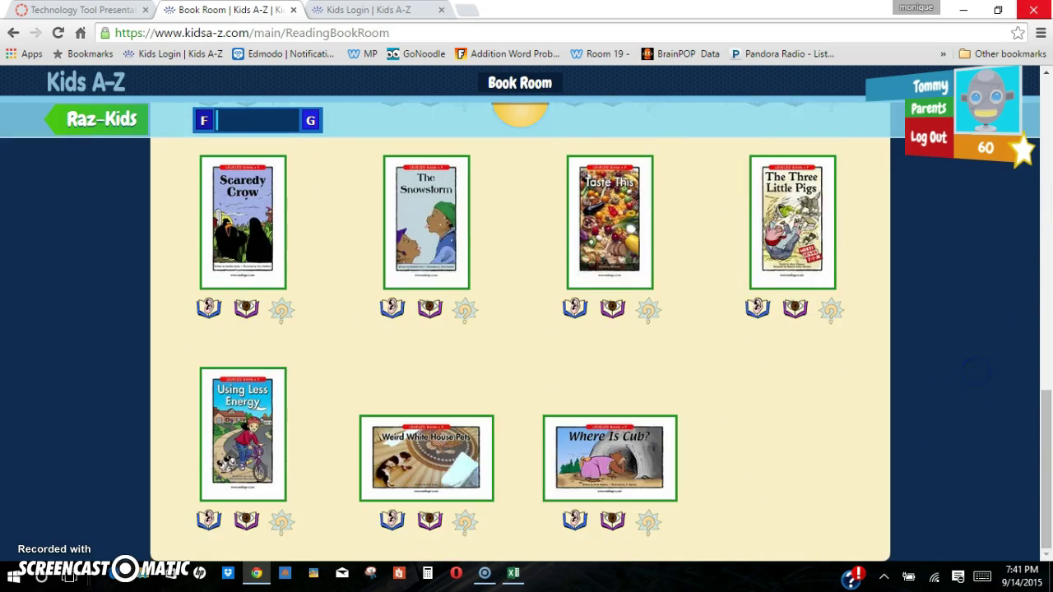
scroll(967, 427, up, 5)
scroll(962, 469, up, 2)
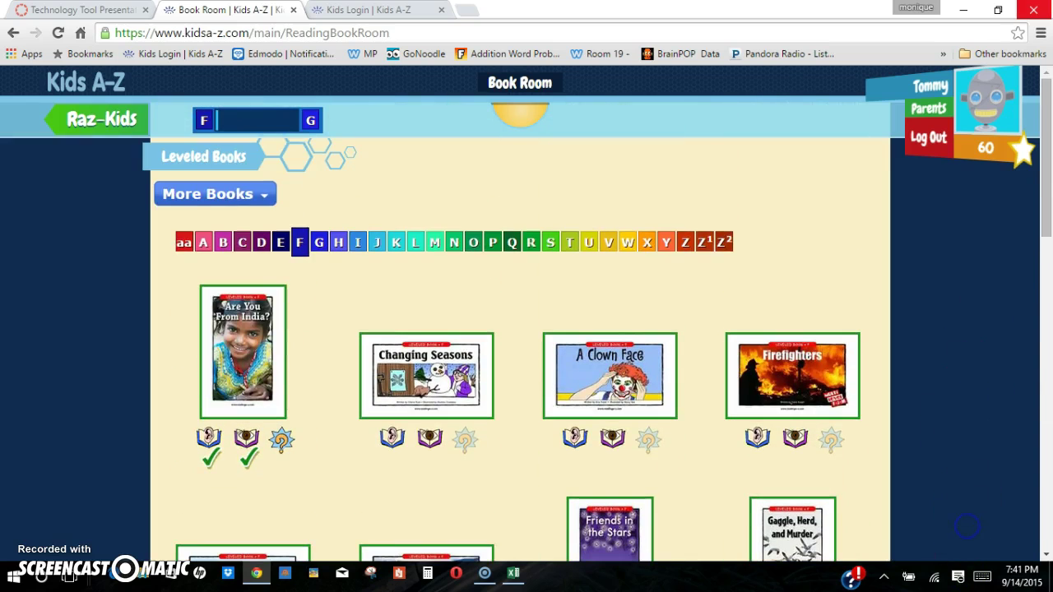
- Glance at the More Books collections, then open the Are You From India? book
click(261, 194)
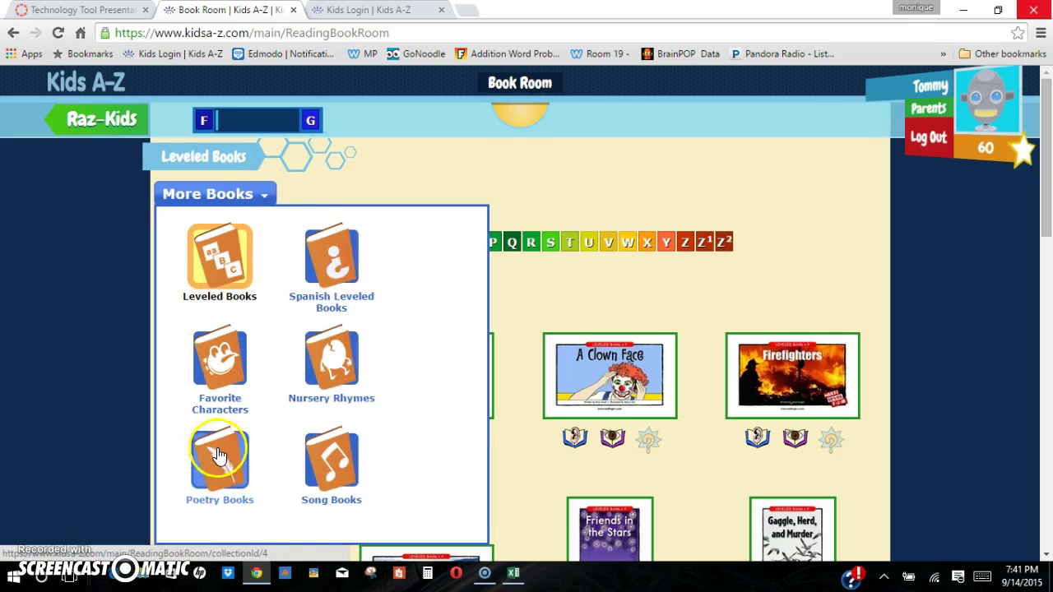
click(507, 183)
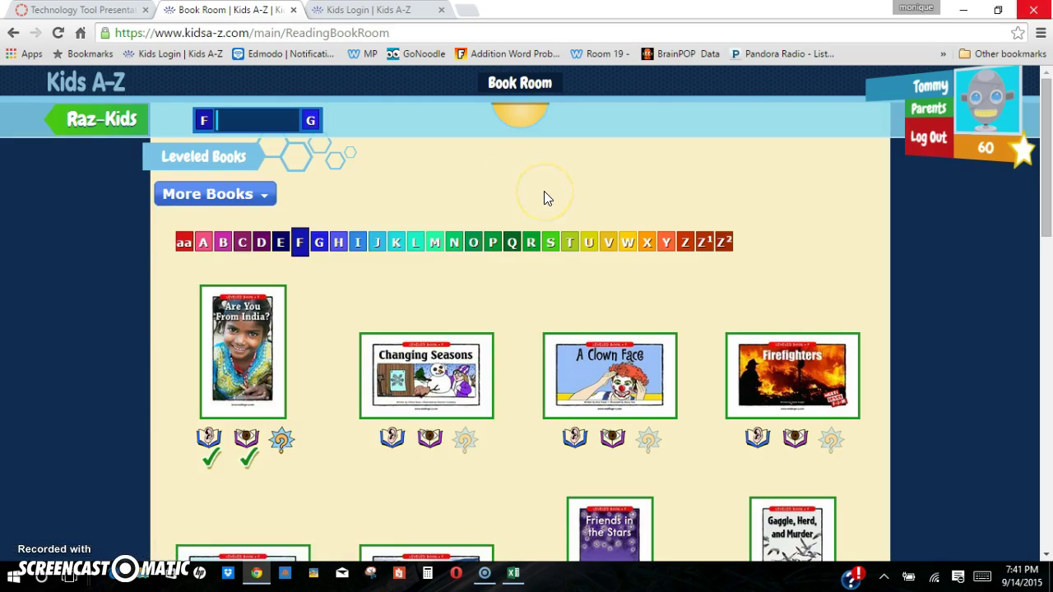
click(257, 375)
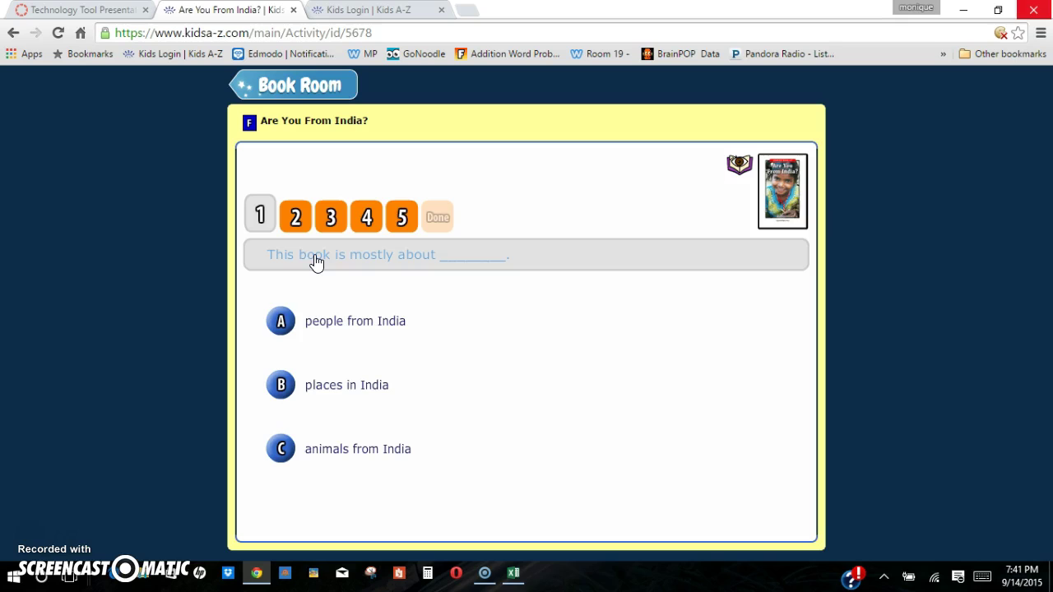
- Flip the Are You From India? quiz to question 2 and back, then preview the book and return to question 1
click(306, 293)
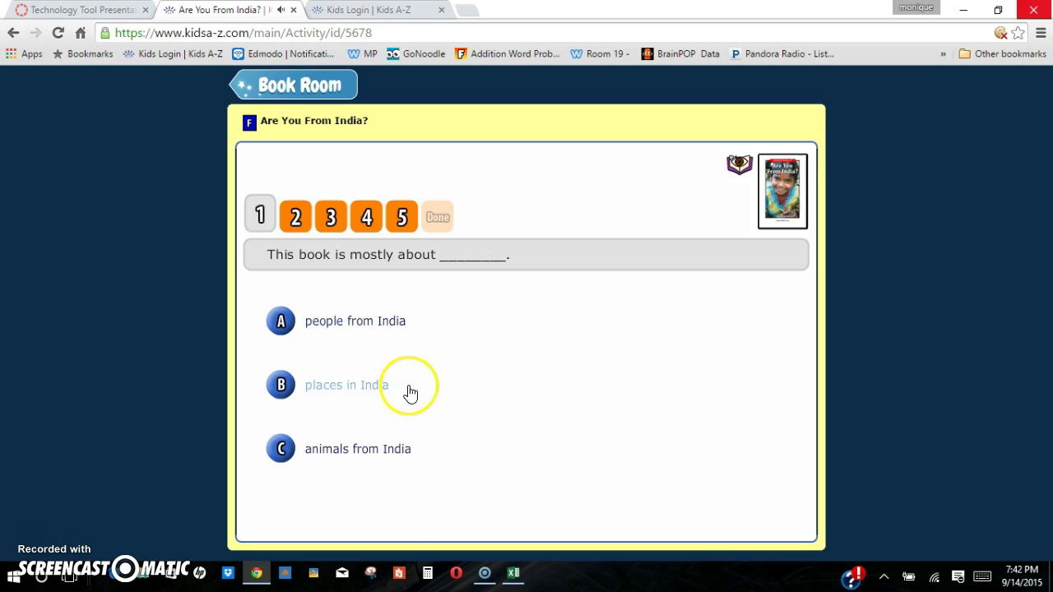
click(451, 217)
click(297, 217)
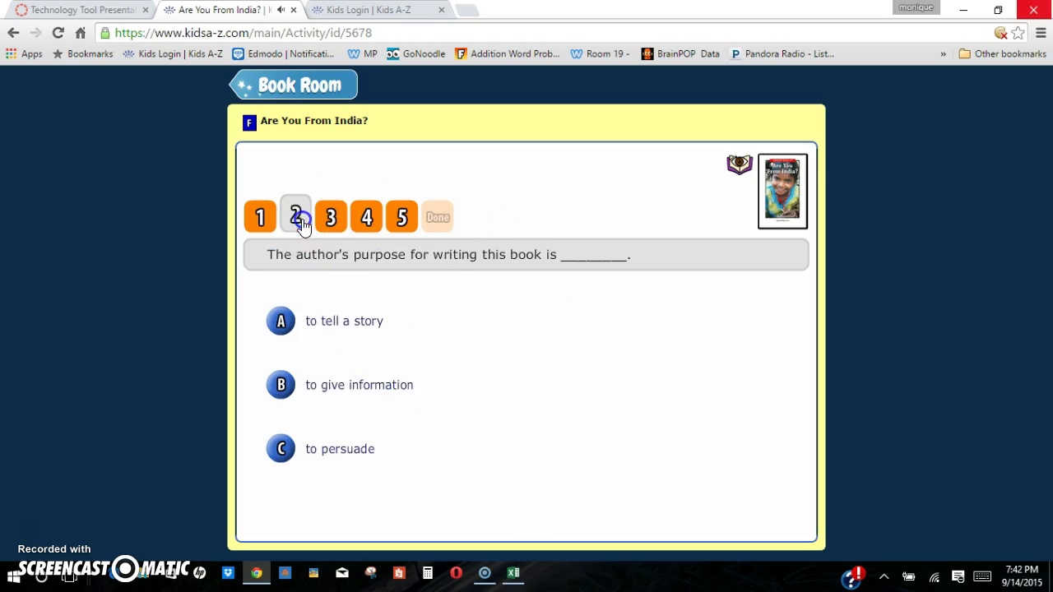
click(257, 216)
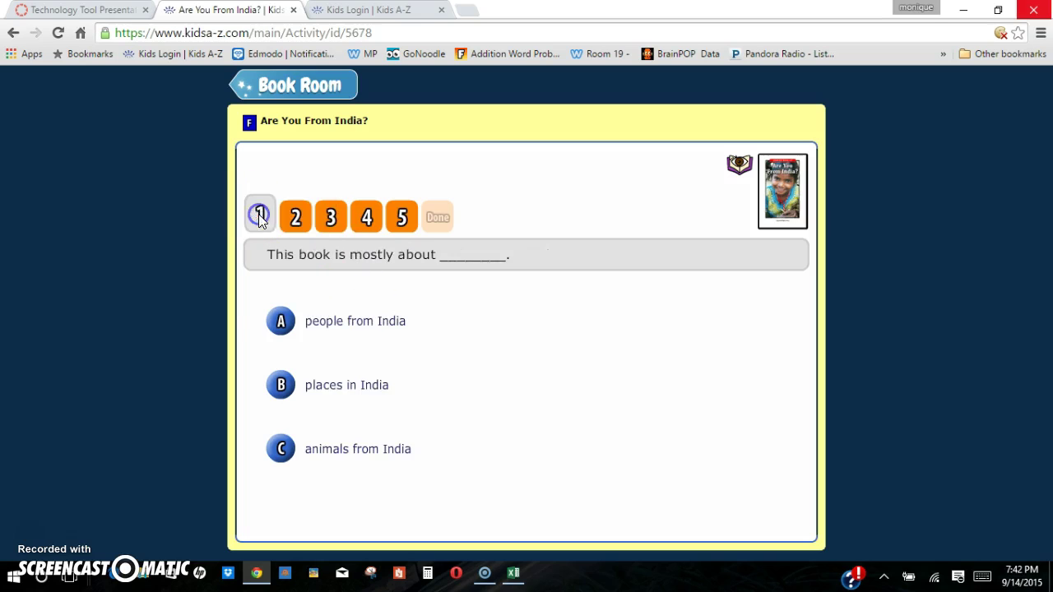
click(781, 211)
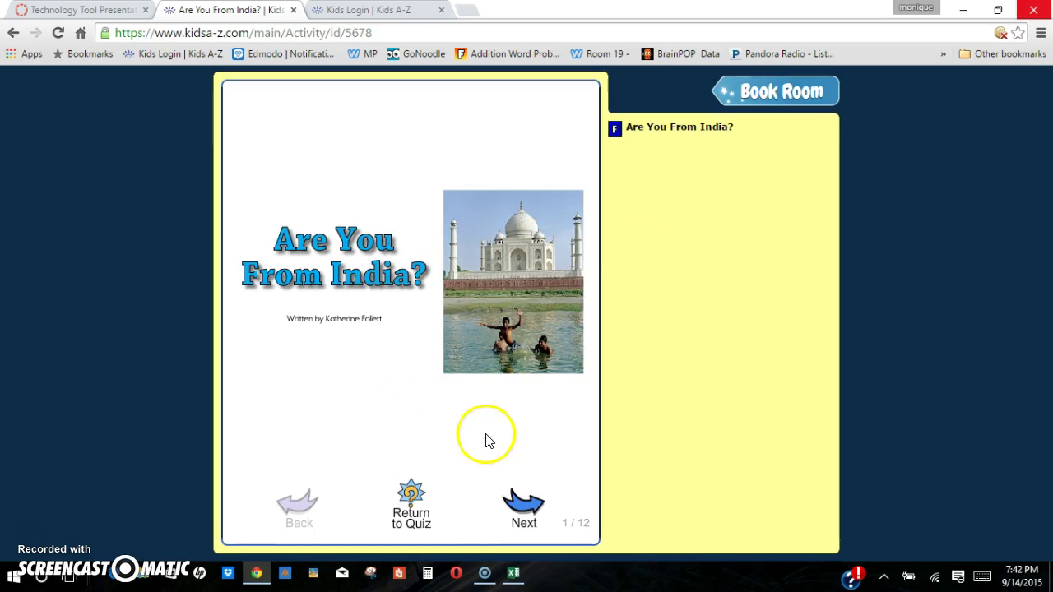
click(412, 499)
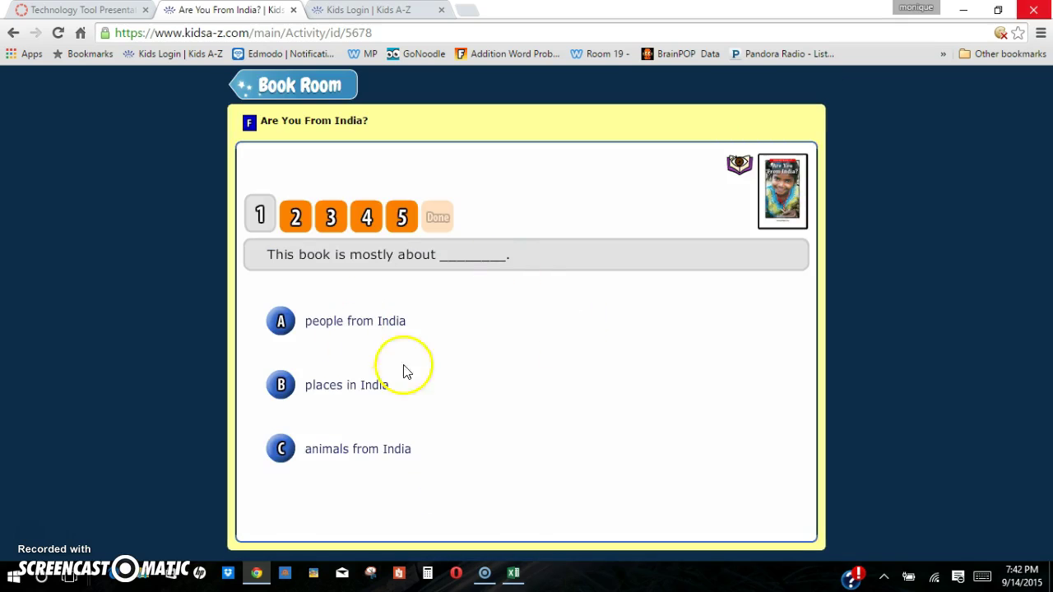